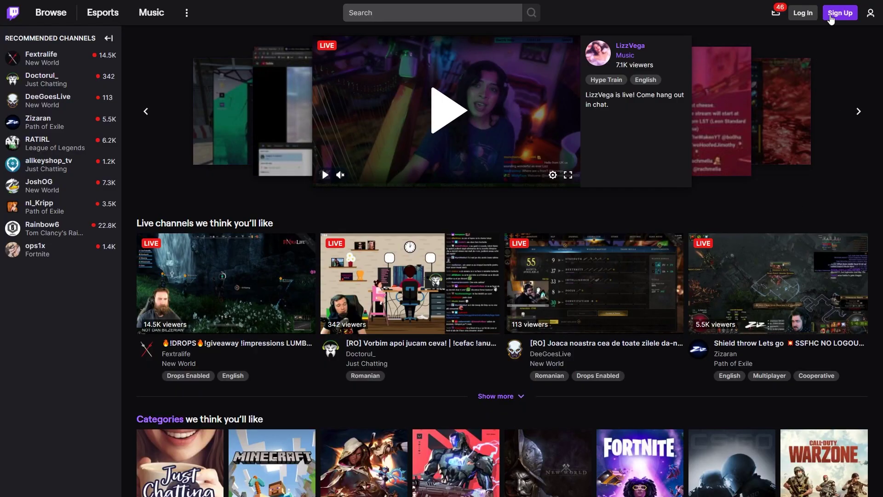
Fill the Twitch sign-up form with a chosen username and password, reaching Confirm Password
left_click(831, 17)
type("SpeedyElectricLlama")
key("Tab")
type("*******************")
key("Tab")
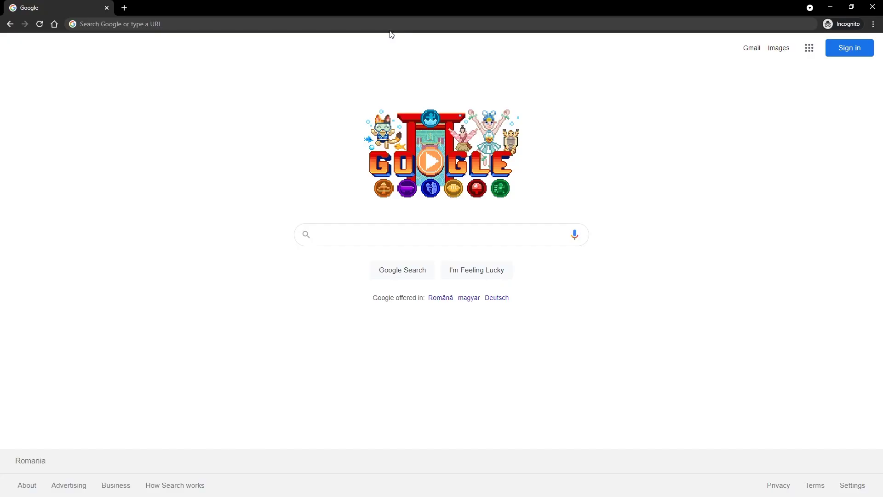
Go to obsproject.com from Chrome's address bar
left_click(374, 25)
type("obsproject.com")
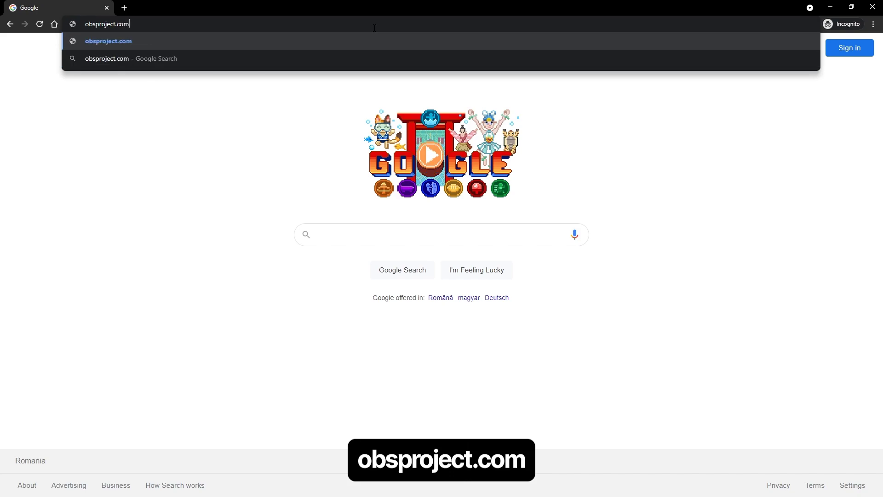
key("Return")
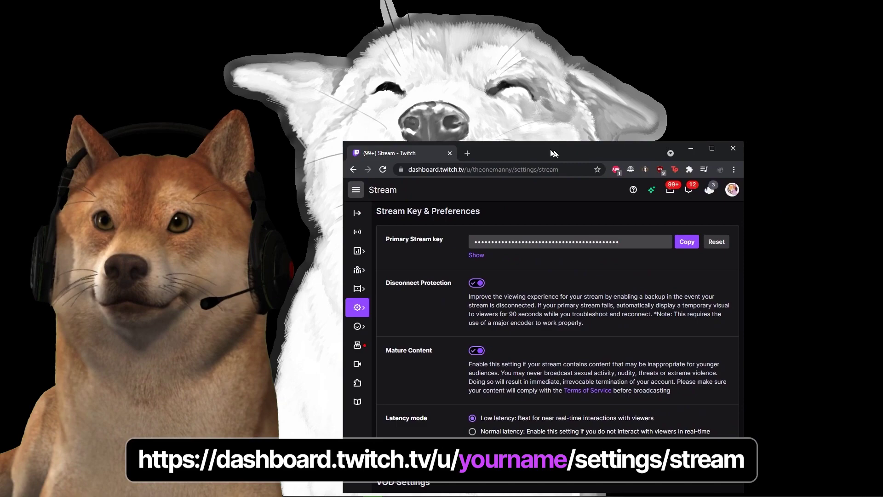
Maximize Chrome, copy the Twitch primary stream key, and bring the OBS window alongside
left_click(712, 148)
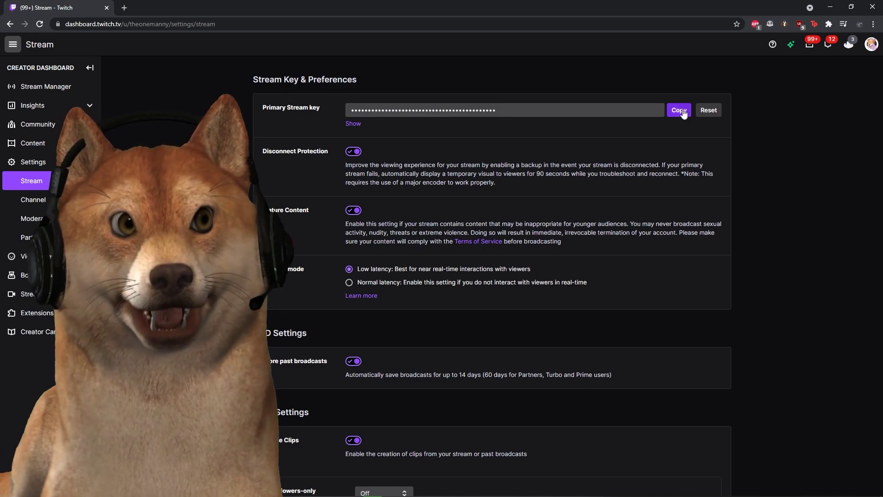
left_click(682, 110)
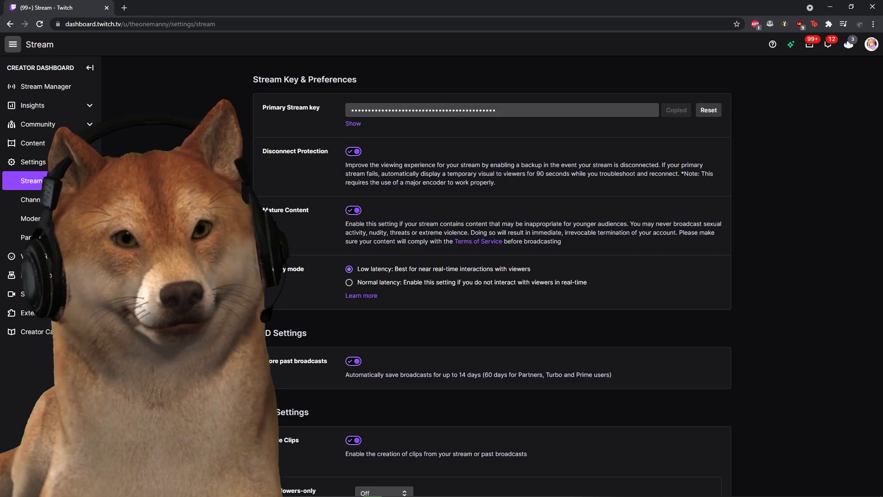
left_click_drag(882, 44, 405, 71)
Open OBS Settings from the File menu at the Stream page
left_click(360, 75)
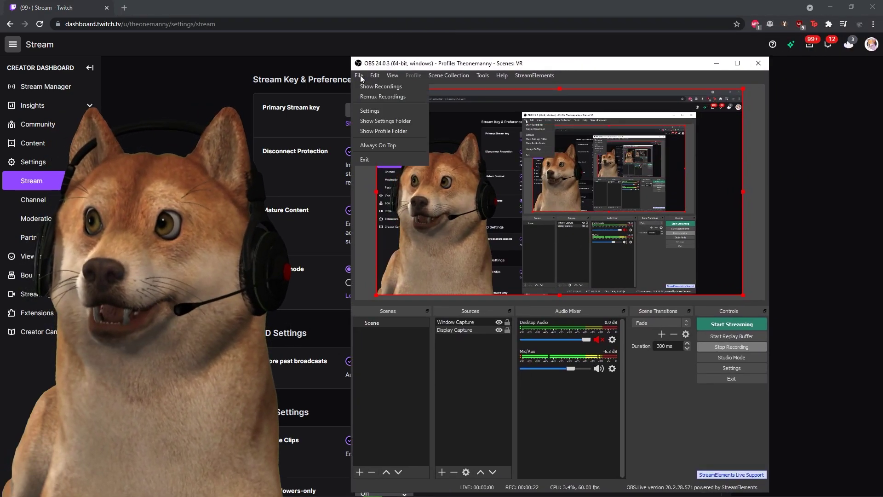
left_click(376, 112)
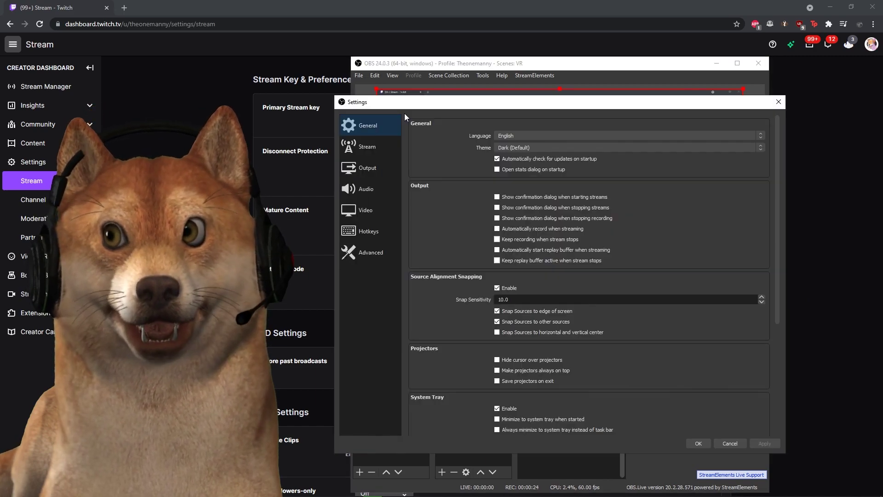
left_click(378, 151)
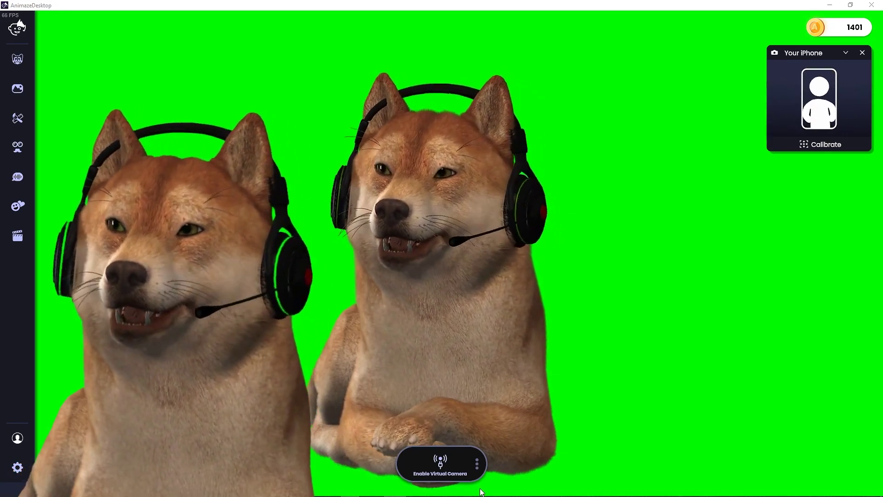
Open Animaze's Dedicated Capture Window from the virtual camera options and bring OBS over it
left_click(477, 464)
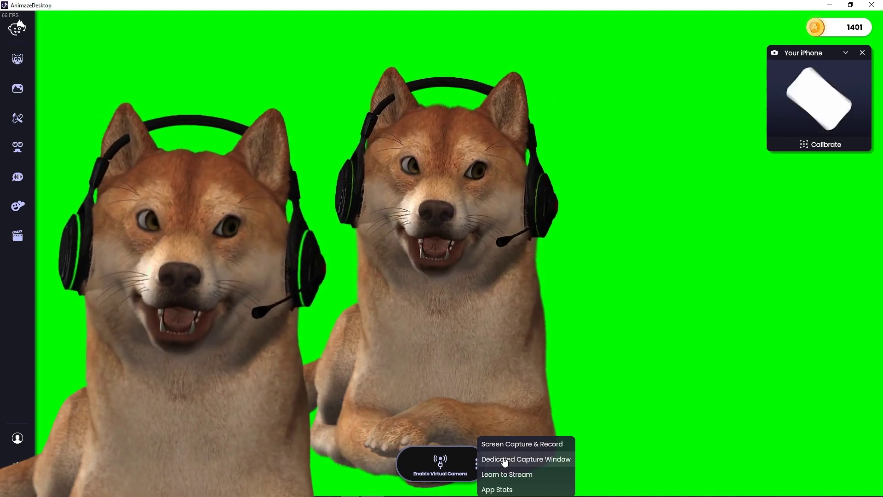
left_click(505, 460)
left_click_drag(882, 57, 656, 48)
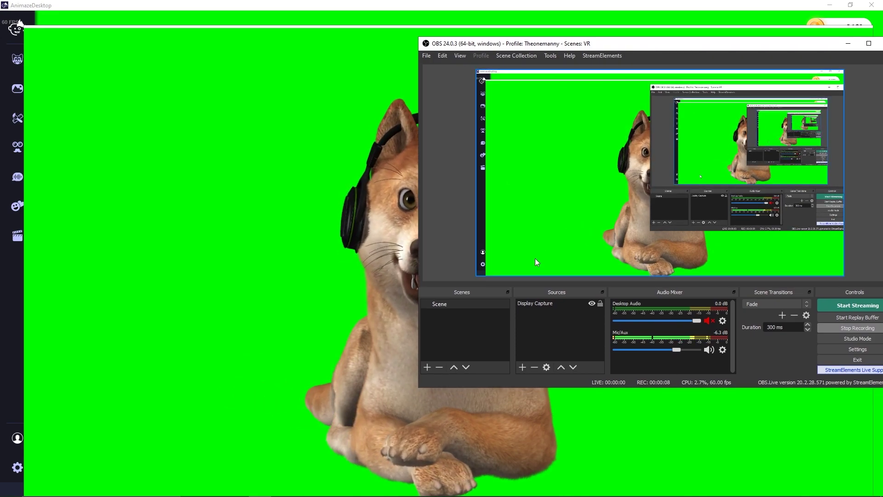
Add Window Capture source ANIMAZE CAPTURE on AnimazeRenderWindow, then select it with Display Capture
left_click(427, 366)
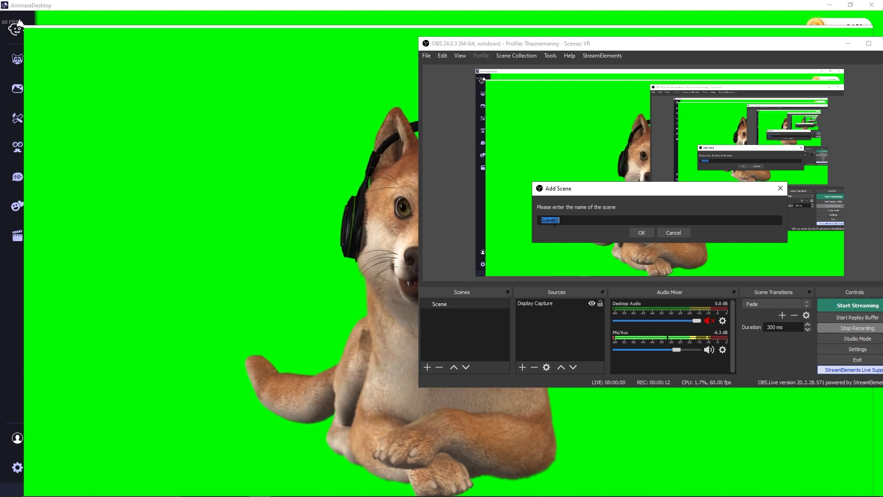
left_click(672, 232)
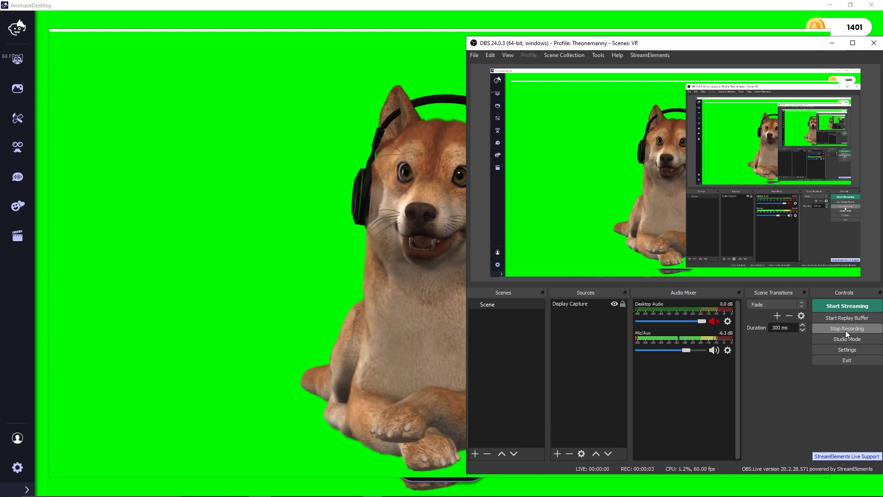
left_click(557, 453)
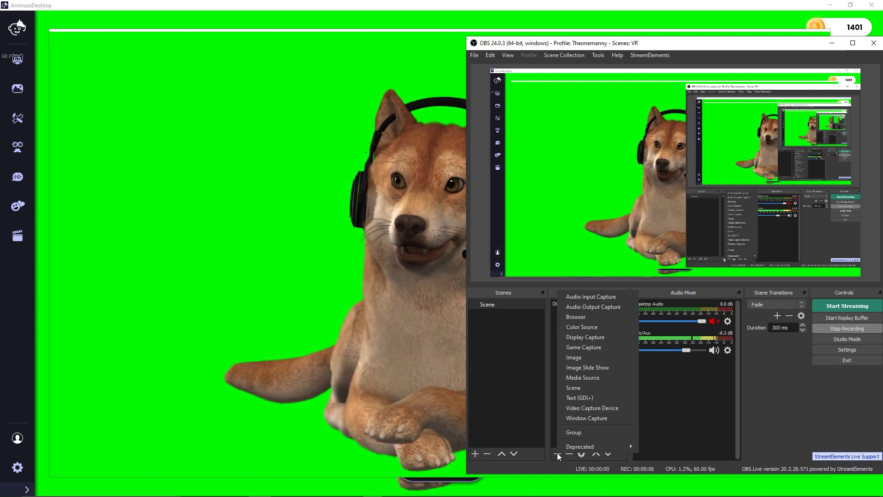
left_click(587, 416)
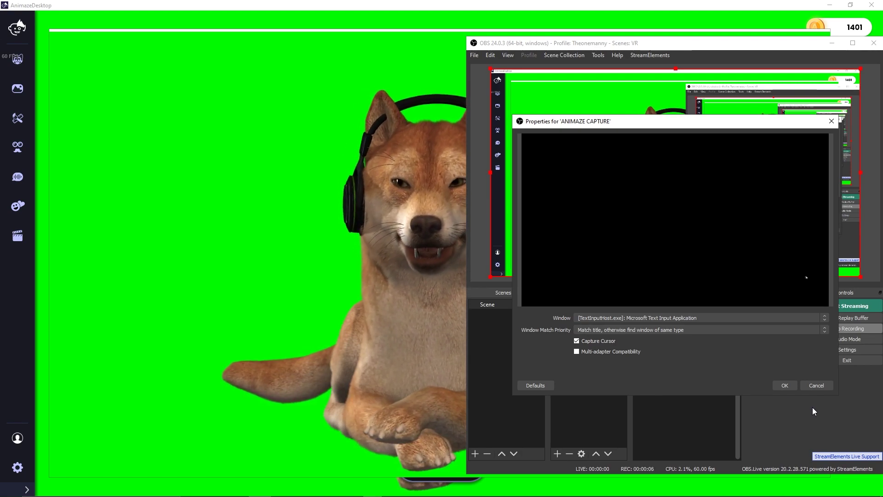
left_click(757, 318)
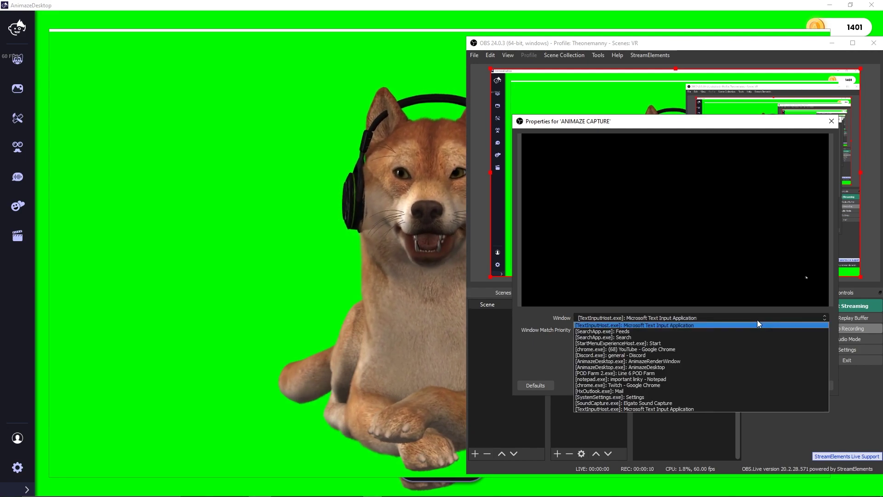
left_click(744, 360)
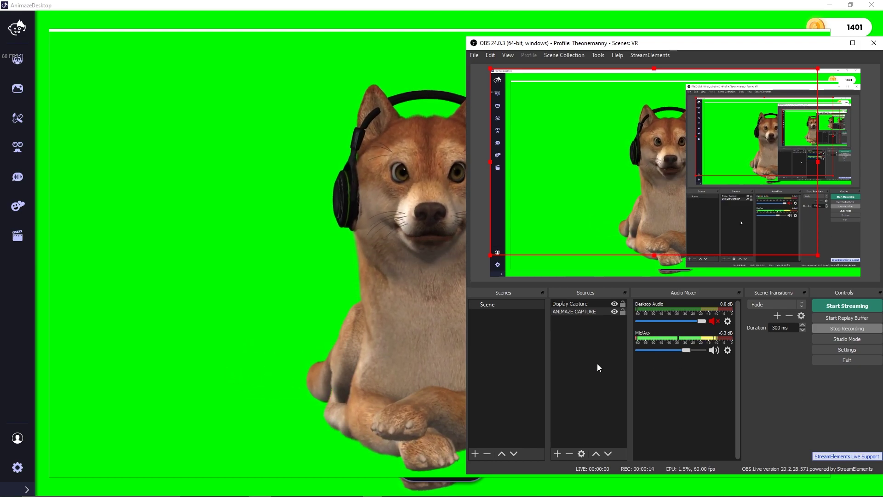
left_click(573, 311)
left_click(576, 300, "ctrl")
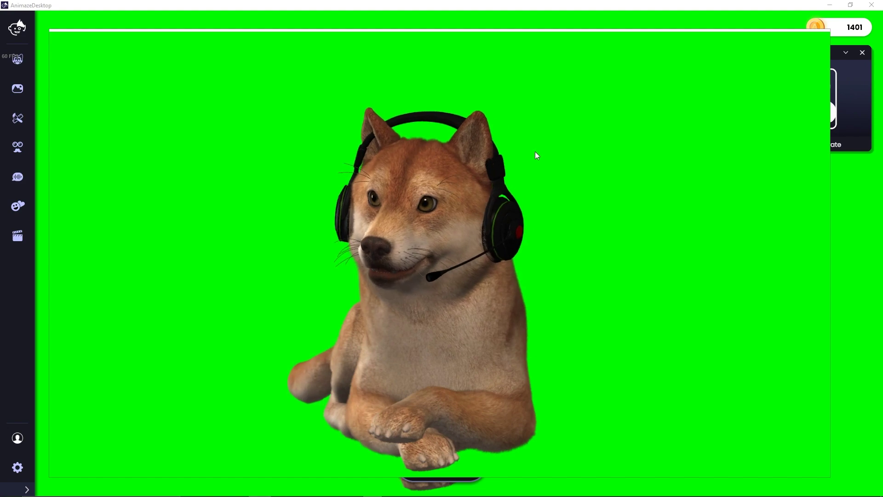
Close Animaze's dedicated capture window through its right-click Close option
right_click(589, 184)
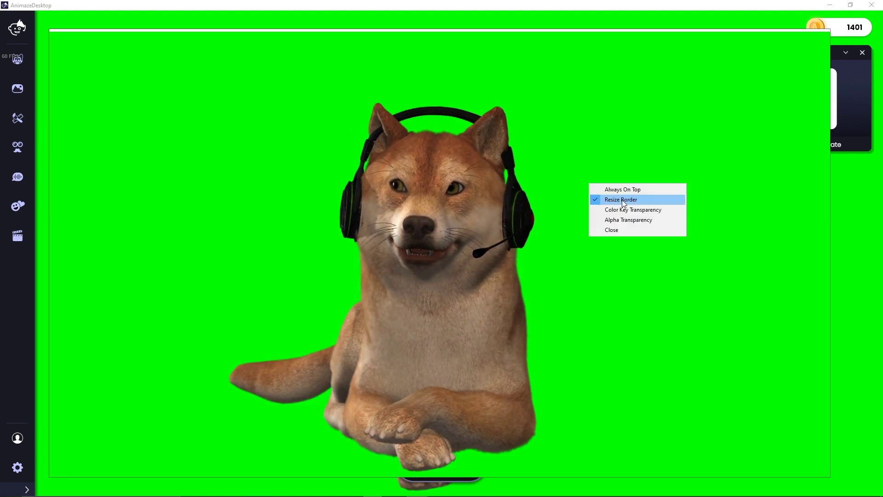
left_click(710, 354)
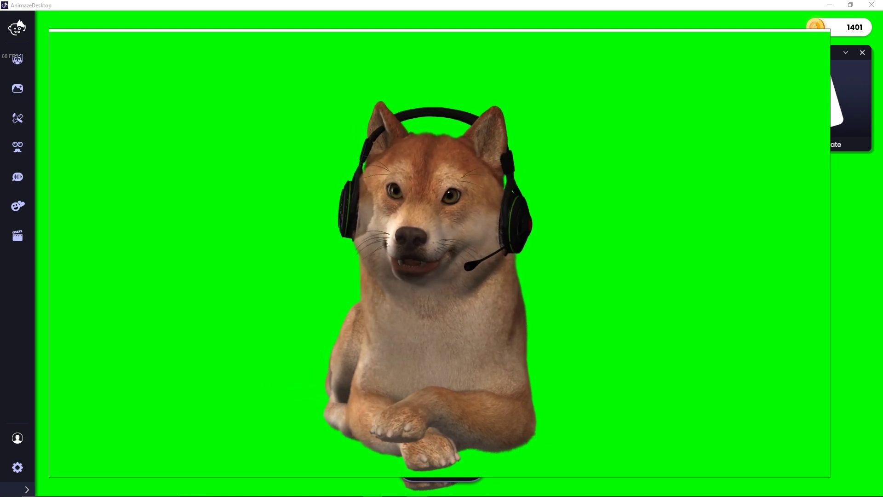
left_click_drag(882, 33, 631, 51)
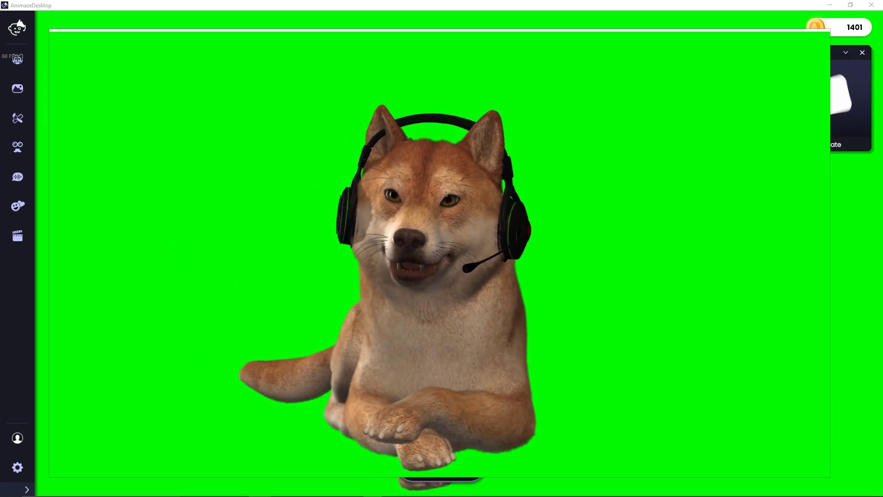
right_click(605, 176)
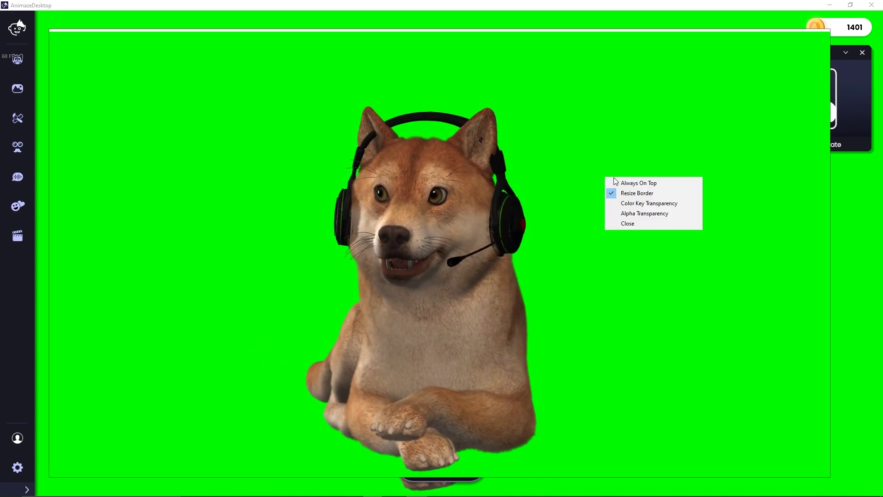
left_click(617, 142)
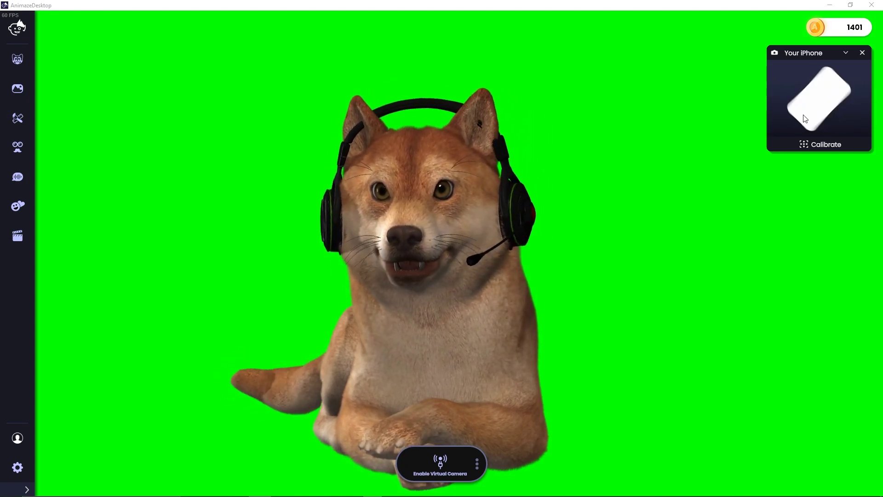
left_click(20, 90)
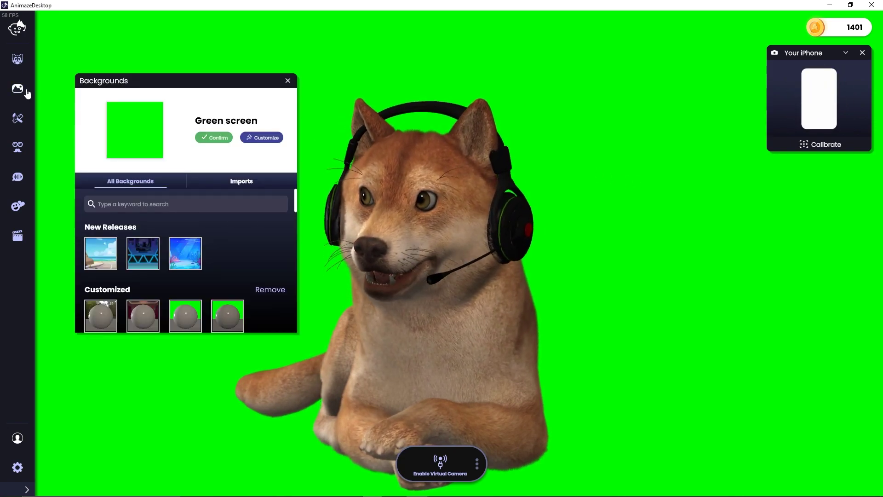
scroll(222, 243, "down", 5)
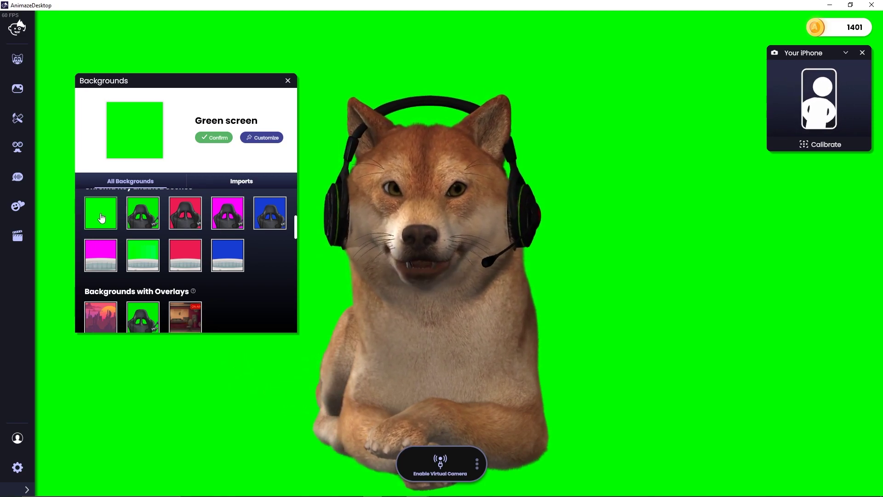
left_click(287, 81)
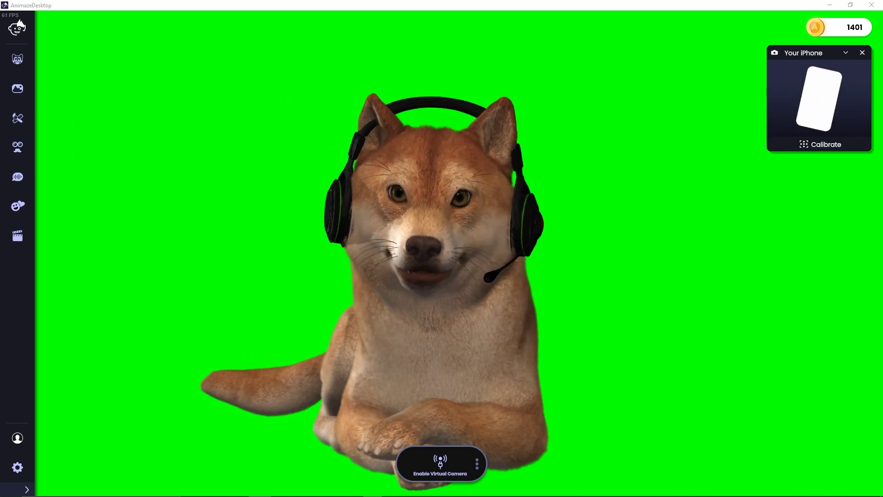
Add a Chroma Key filter, keeping its default name, to the ANIMAZE CAPTURE source
key("alt+Tab")
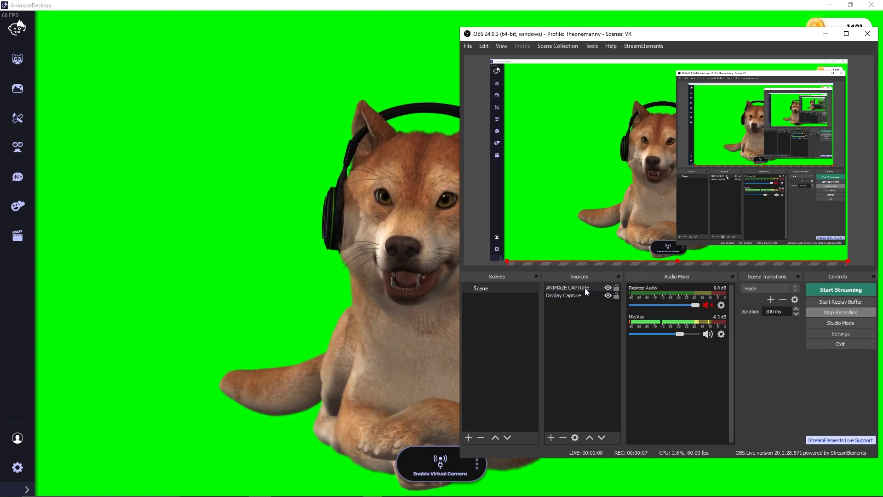
right_click(585, 288)
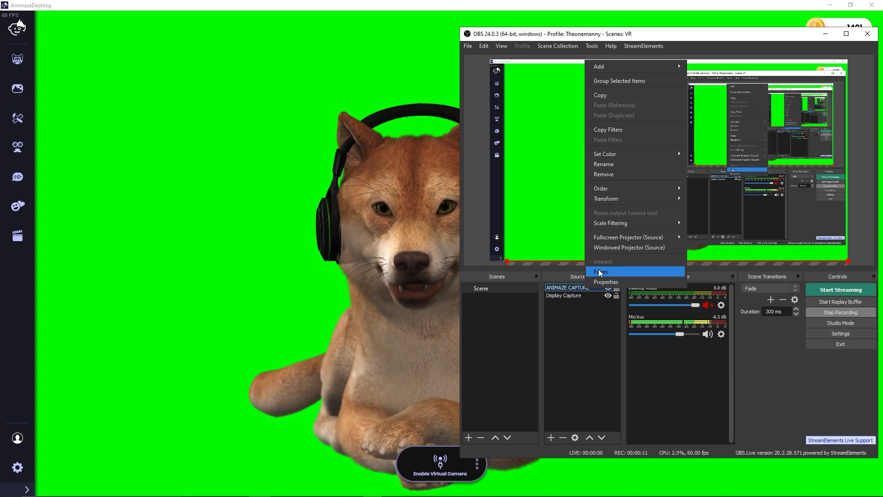
left_click(600, 273)
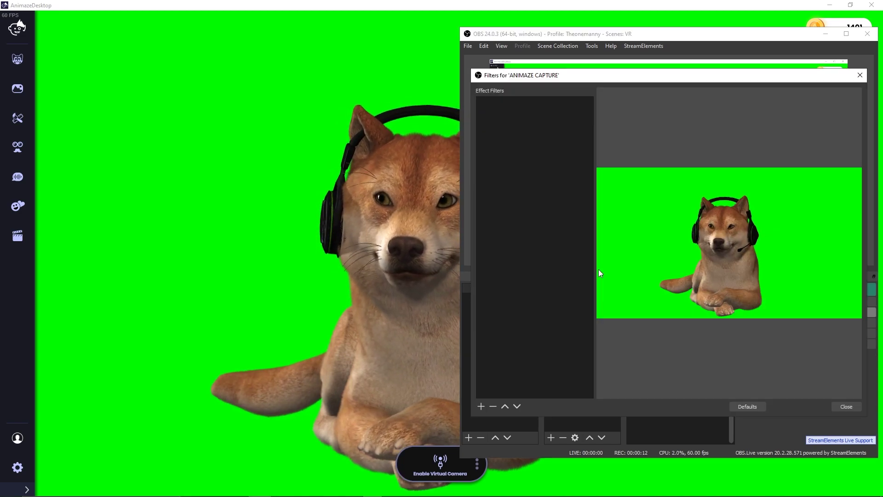
right_click(534, 115)
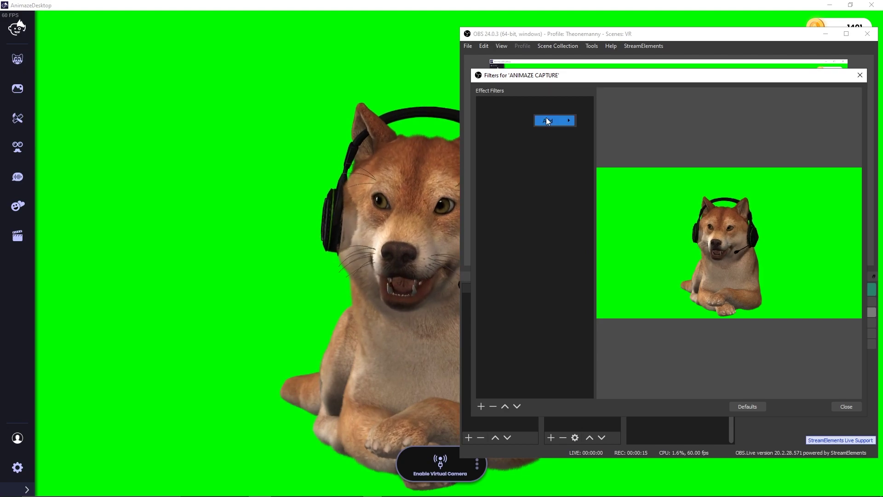
mouse_move(547, 121)
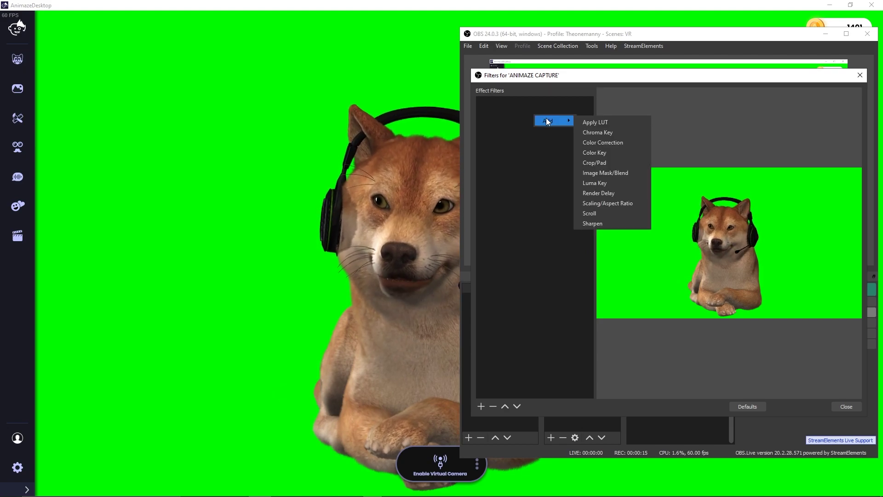
left_click(605, 133)
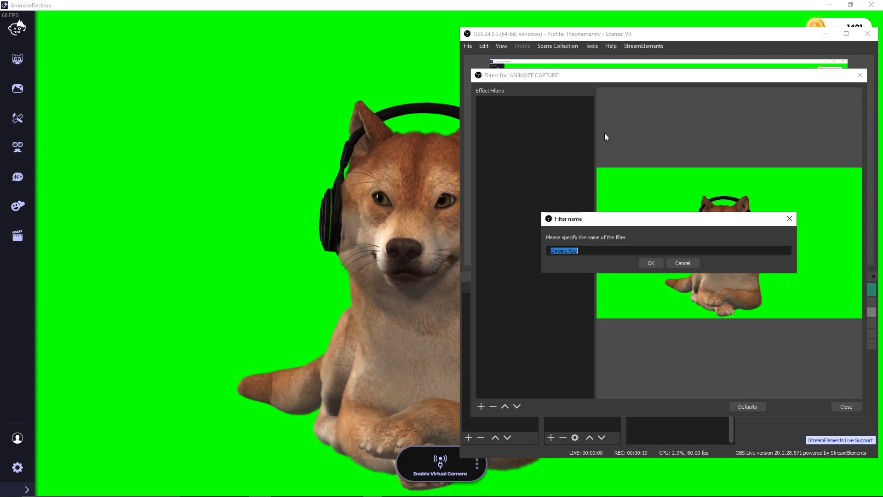
left_click(655, 260)
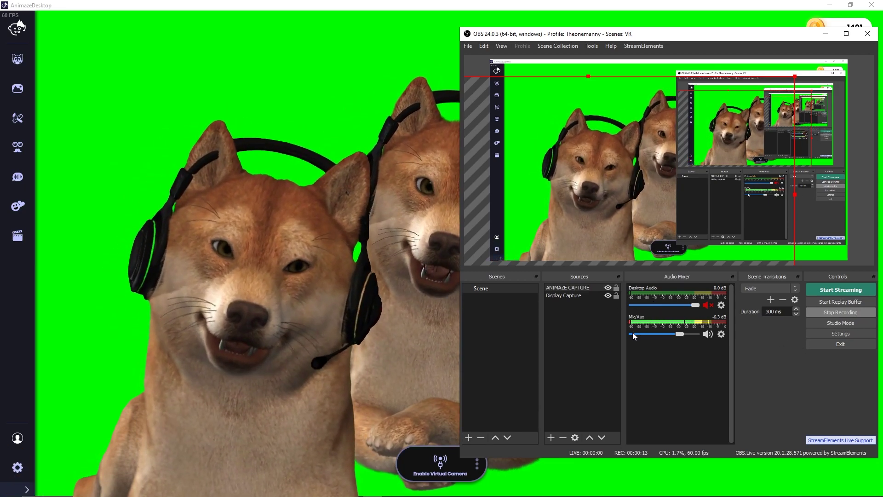
left_click(10, 488)
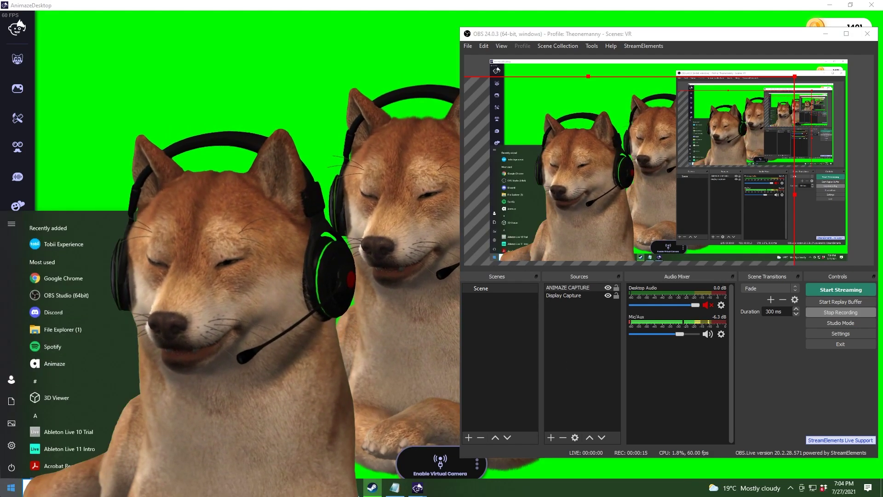
type("game mode")
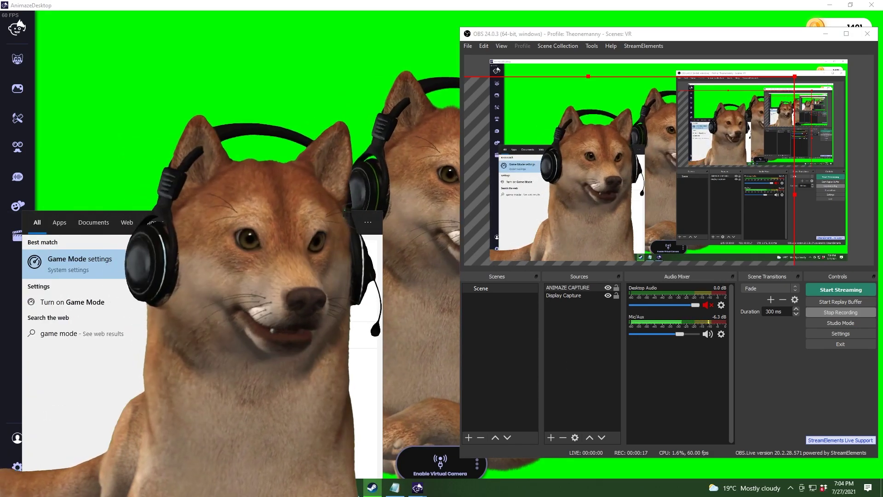
left_click(125, 261)
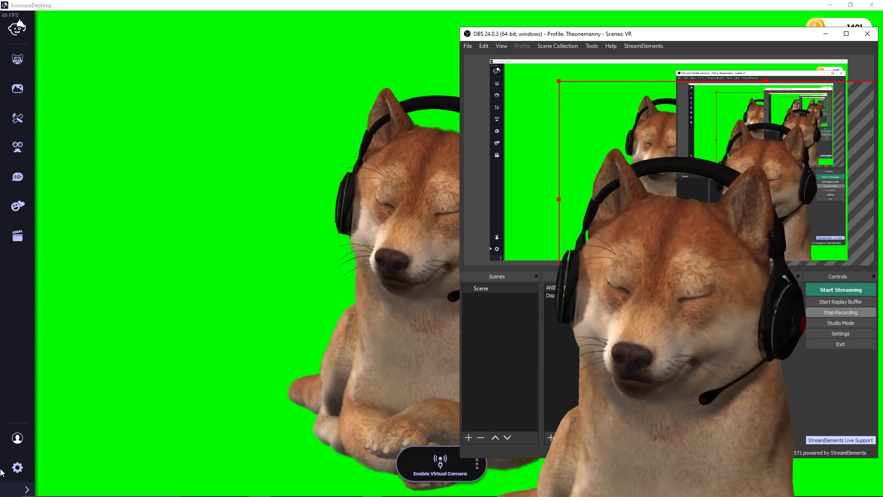
left_click(17, 468)
left_click(16, 468)
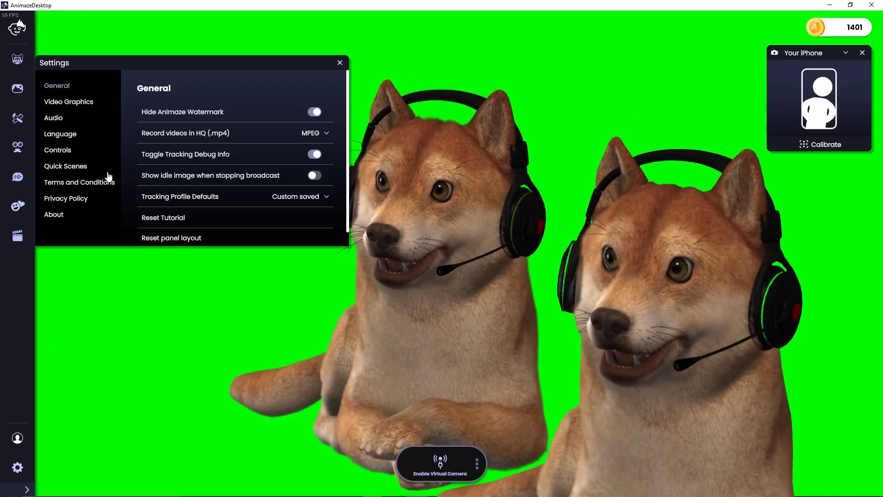
left_click(94, 105)
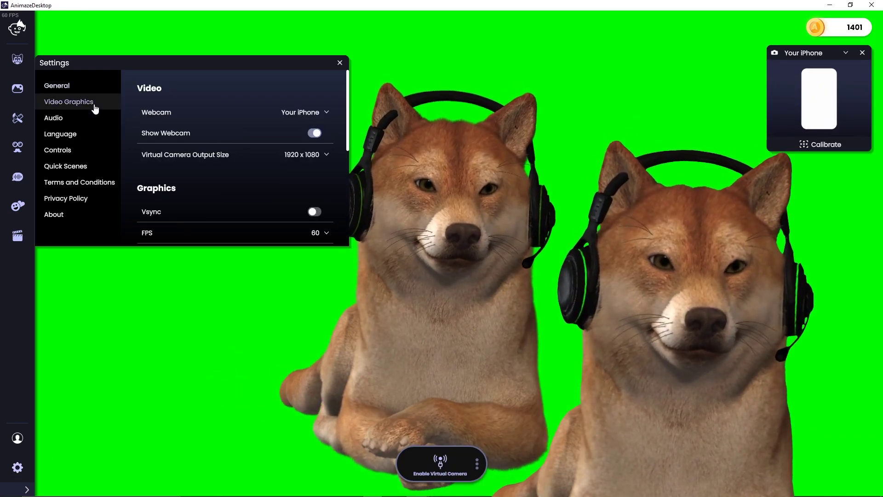
scroll(276, 178, "down", 1)
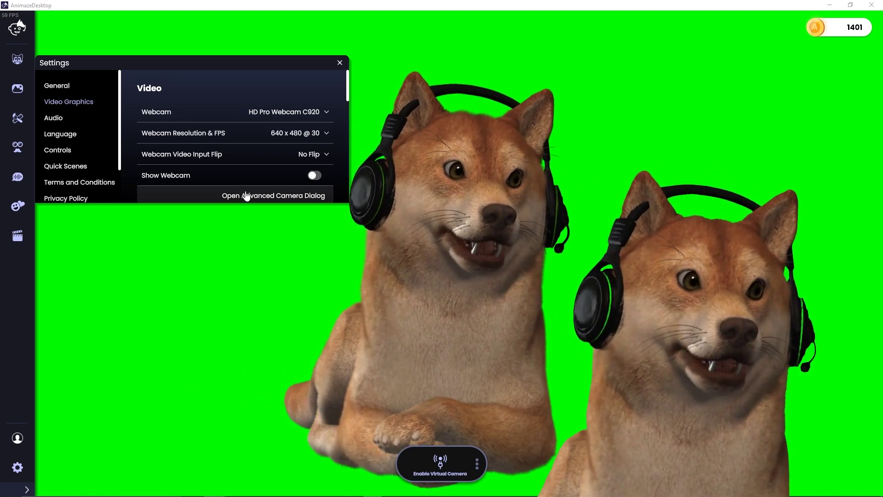
left_click(247, 197)
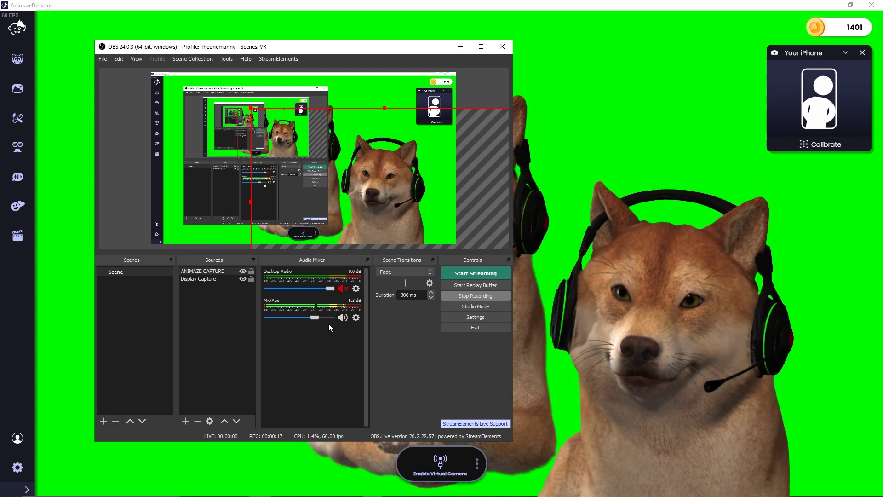
Raise the Mic/Aux sync offset to 35 ms in Advanced Audio Properties, then exit OBS
left_click(356, 317)
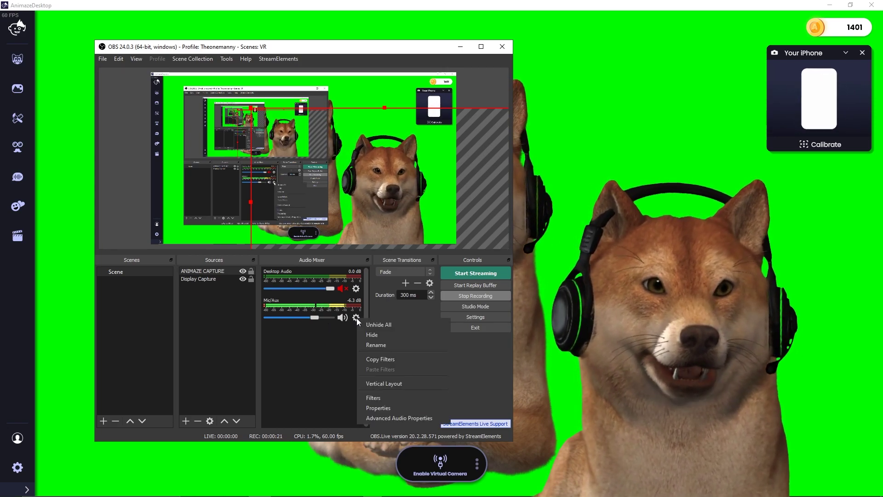
left_click(382, 418)
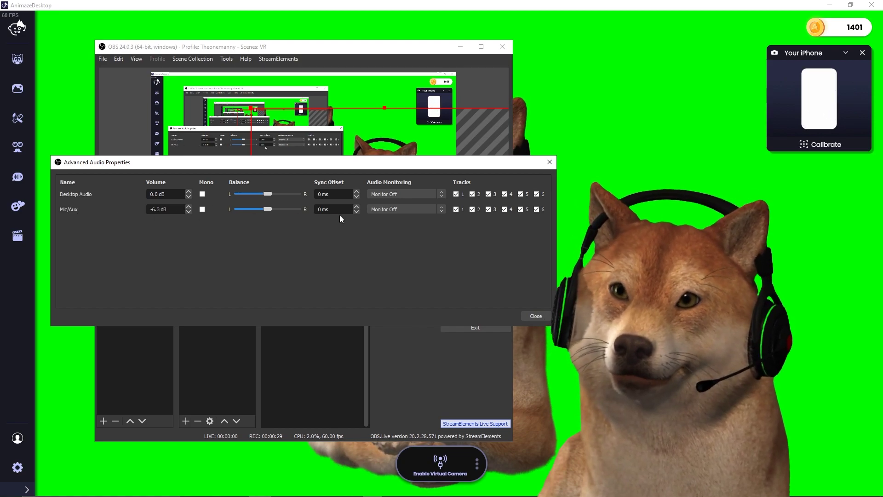
left_click(357, 208)
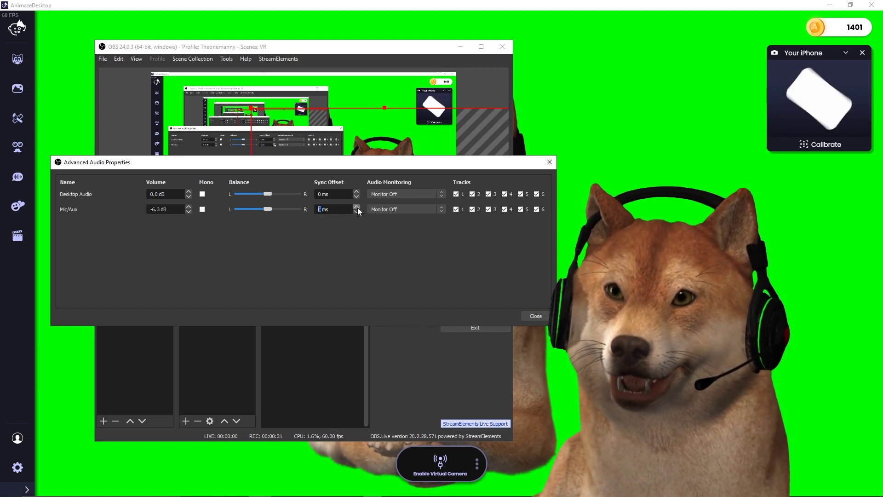
left_click(357, 208)
left_click(357, 208)
left_click(357, 208)
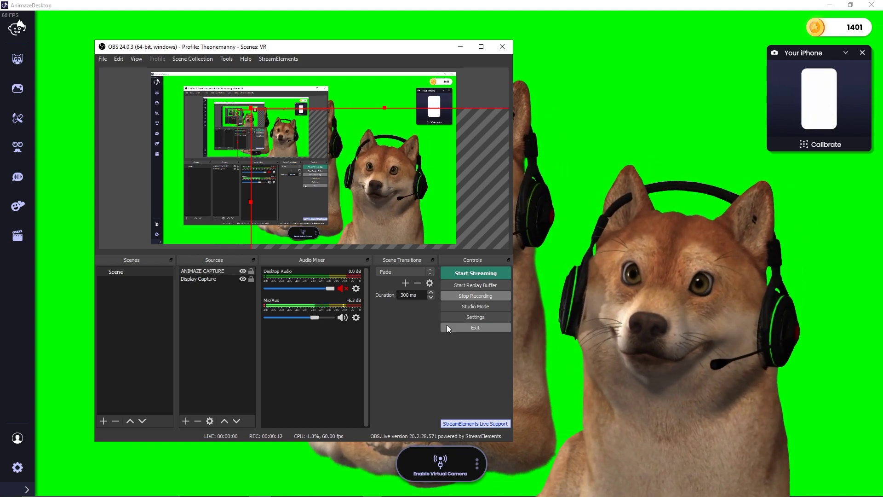
left_click(445, 327)
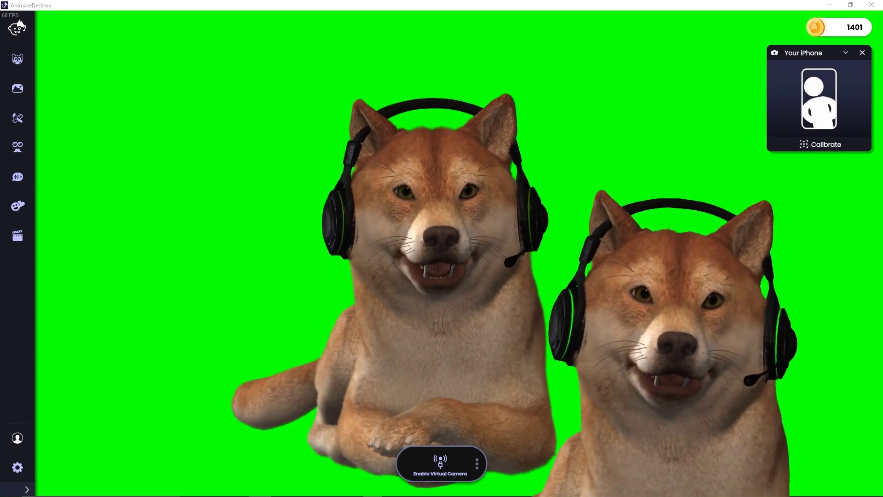
Trigger the shiba avatar's squinting expression with the Ctrl+C hotkey
key("ctrl+c")
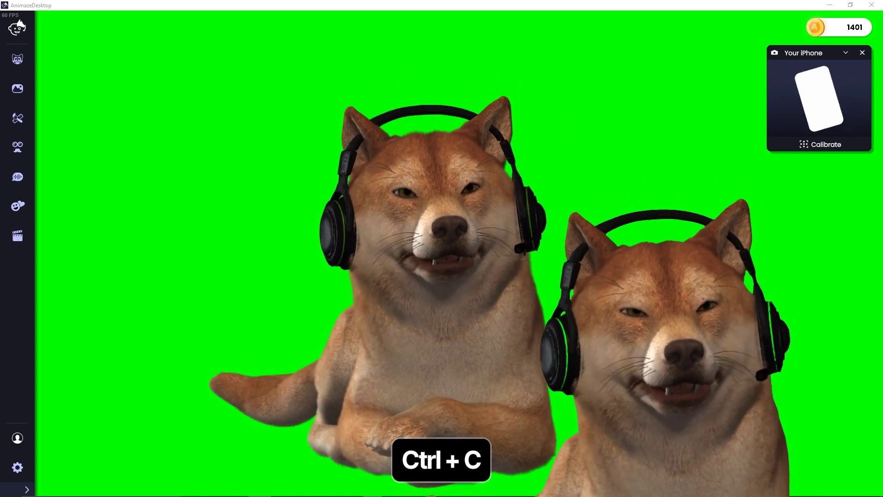